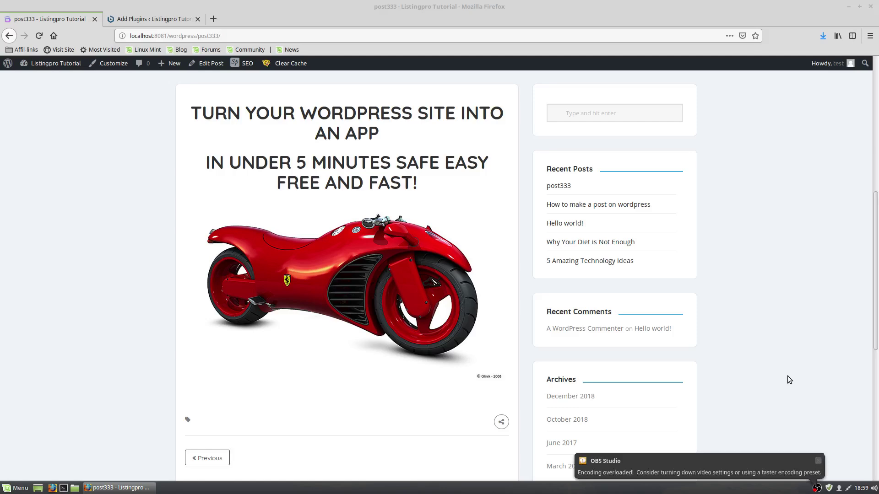
# Go from the front-end post to the admin Plugins page listing the 12 installed plugins
pyautogui.click(814, 460)
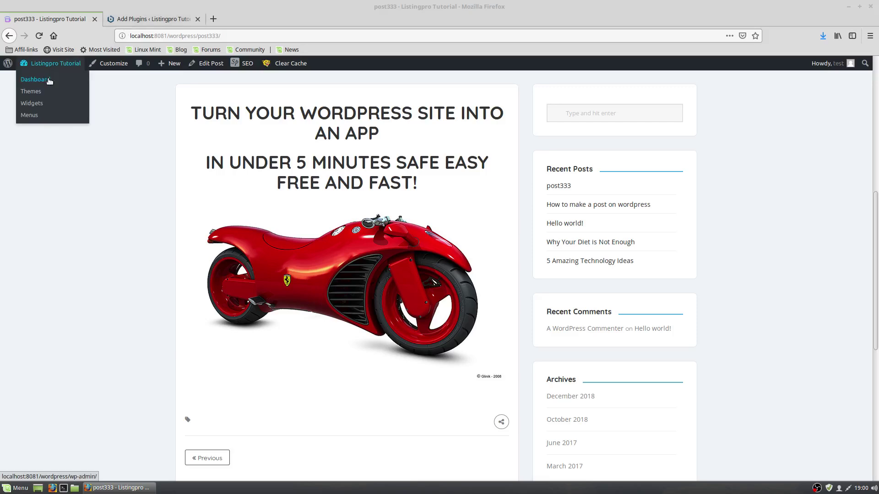
pyautogui.click(50, 81)
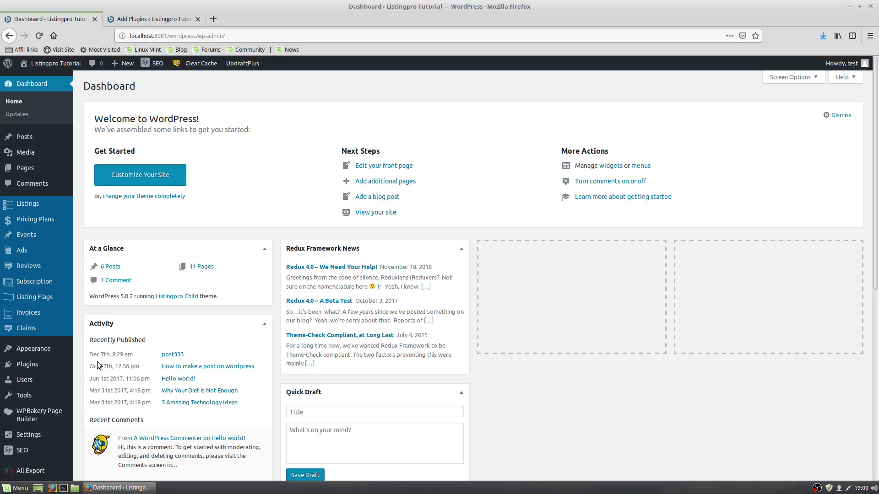
pyautogui.scroll(-2, 97, 365)
pyautogui.moveTo(30, 315)
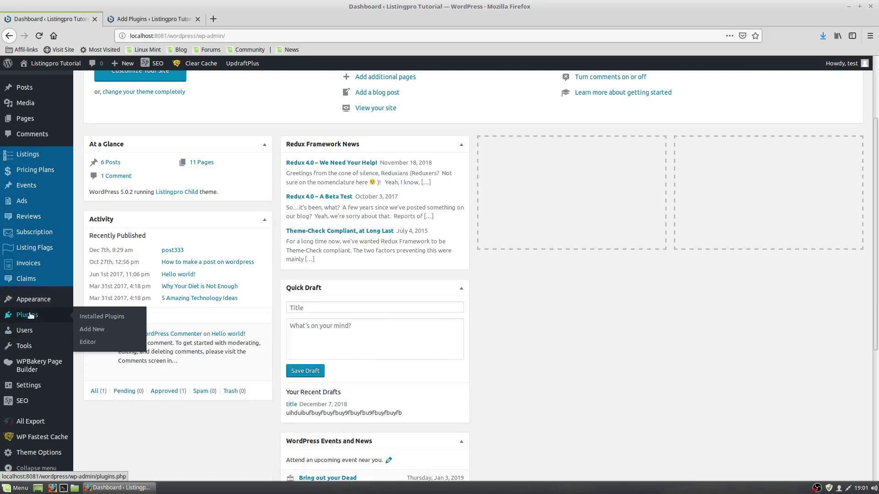
pyautogui.click(31, 316)
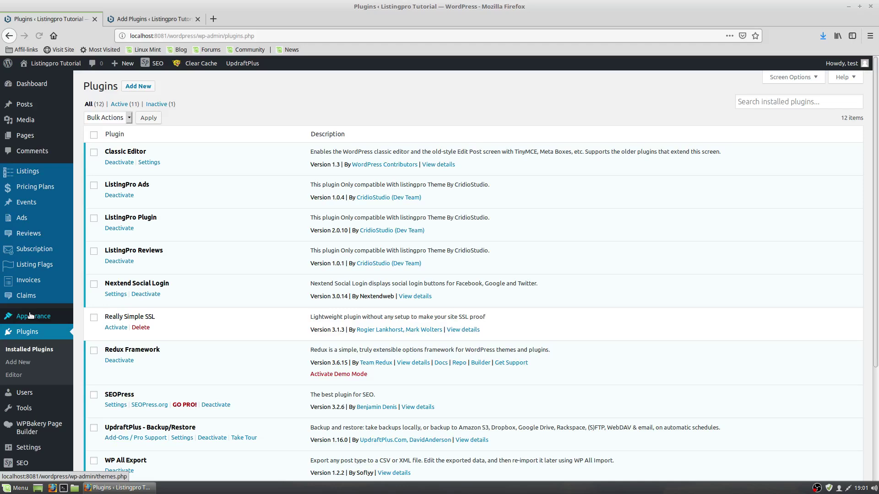
# On the Add Plugins page, search the plugin directory for the keyword 'APP'
pyautogui.click(148, 89)
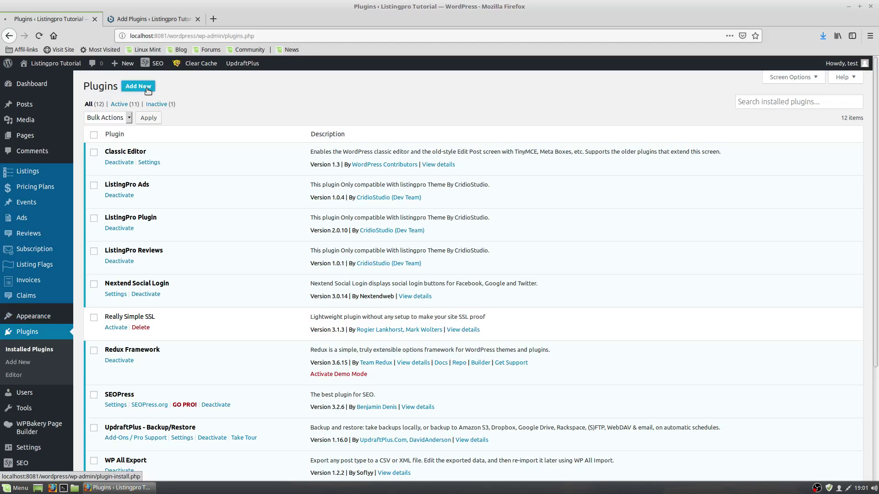
pyautogui.click(771, 116)
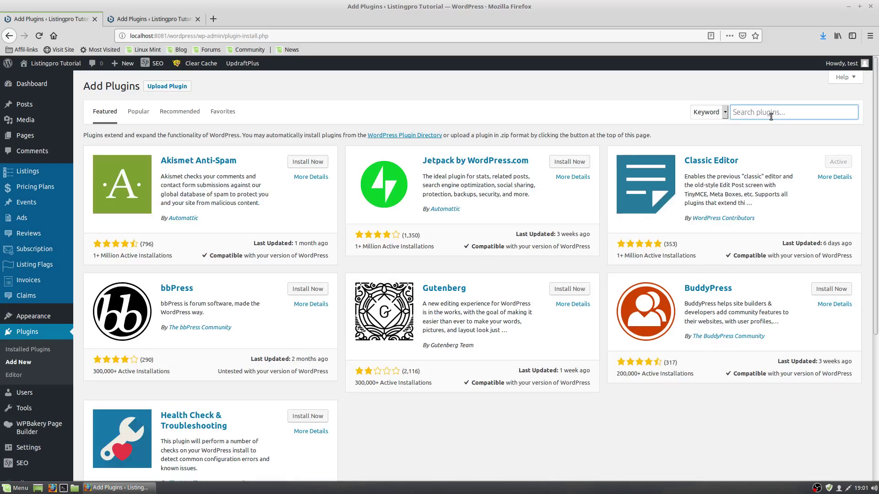
pyautogui.write('A')
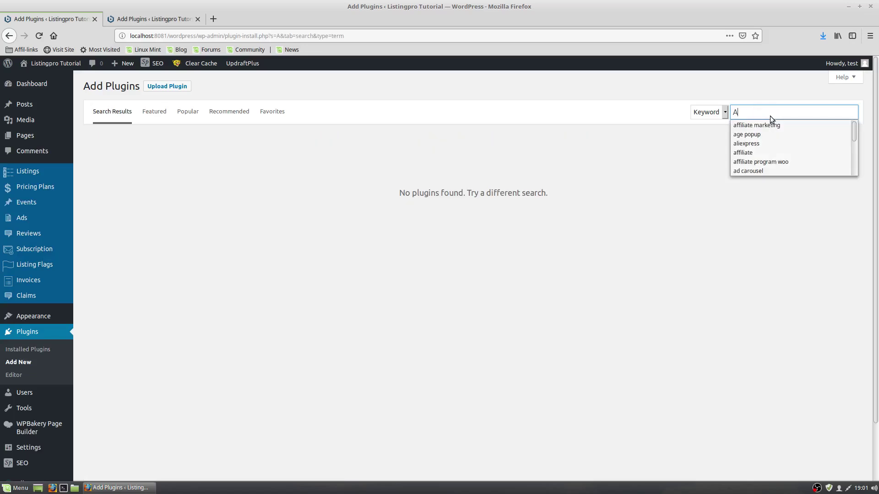
pyautogui.write('PP')
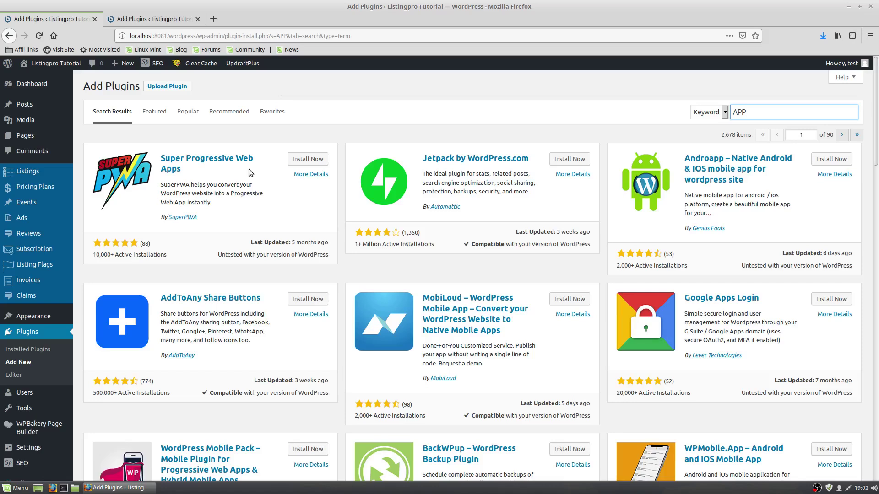
# Install Super Progressive Web Apps from its result card and activate it
pyautogui.click(297, 160)
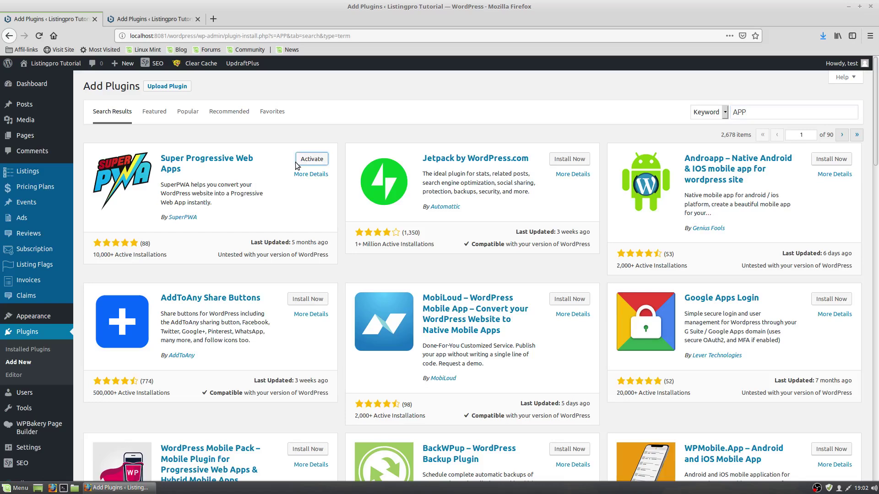
pyautogui.click(317, 158)
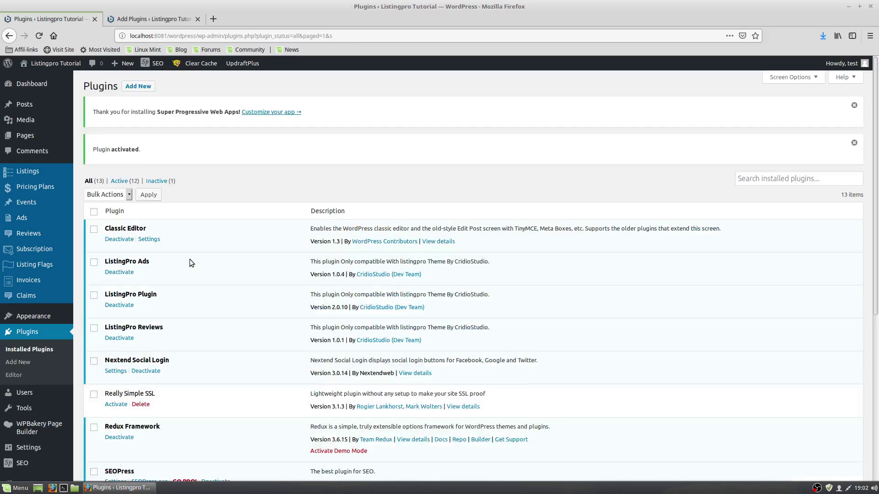
# Reveal the SuperPWA sidebar flyout with its Settings and Add-Ons entries
pyautogui.scroll(-5, 189, 259)
pyautogui.moveTo(33, 412)
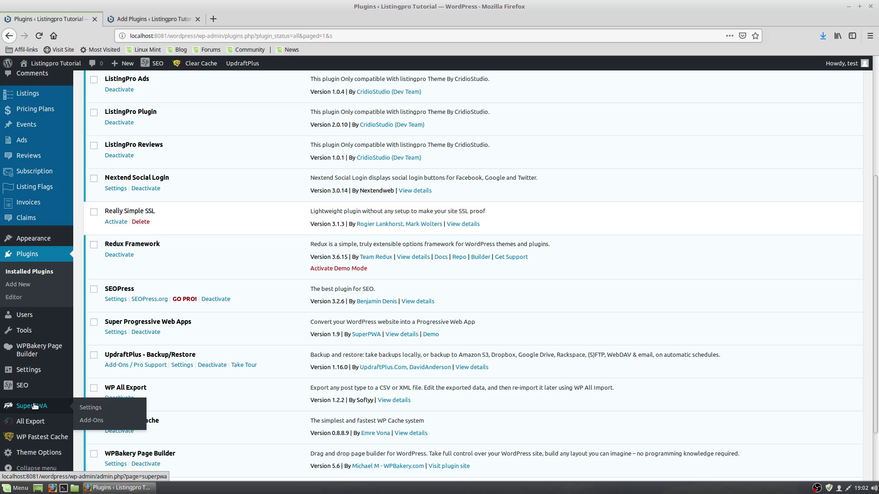
# In SuperPWA Settings, change the Application Name from 'Listingpro Tutorial' to 'Listingpro TUT THEME'
pyautogui.click(86, 409)
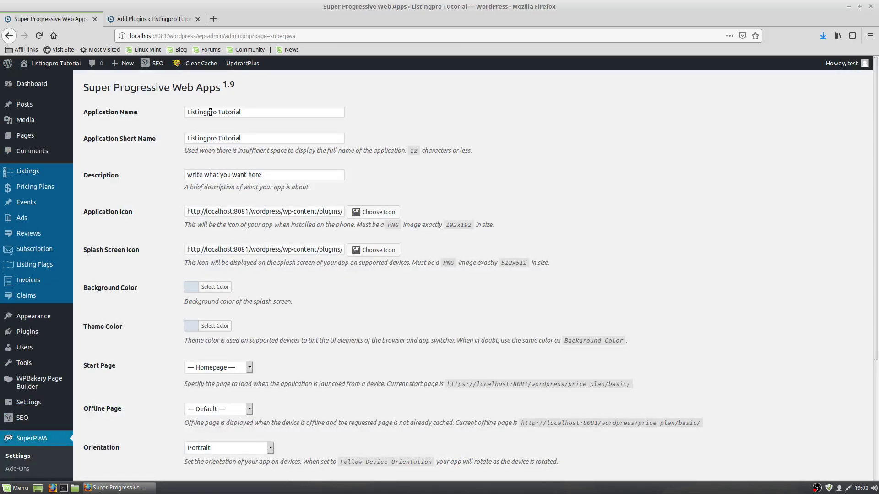
pyautogui.doubleClick(219, 113)
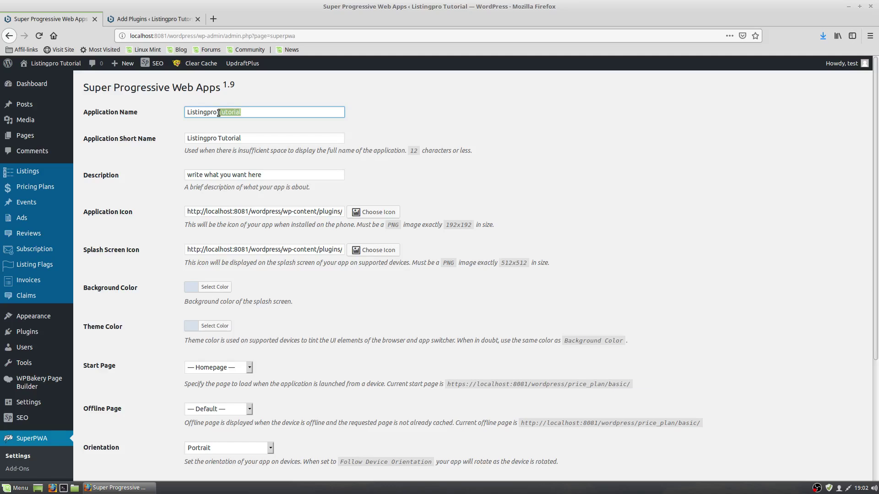
pyautogui.write('TUT VI')
pyautogui.press('BackSpace')
pyautogui.press('BackSpace')
pyautogui.write('THEME')
pyautogui.click(233, 138)
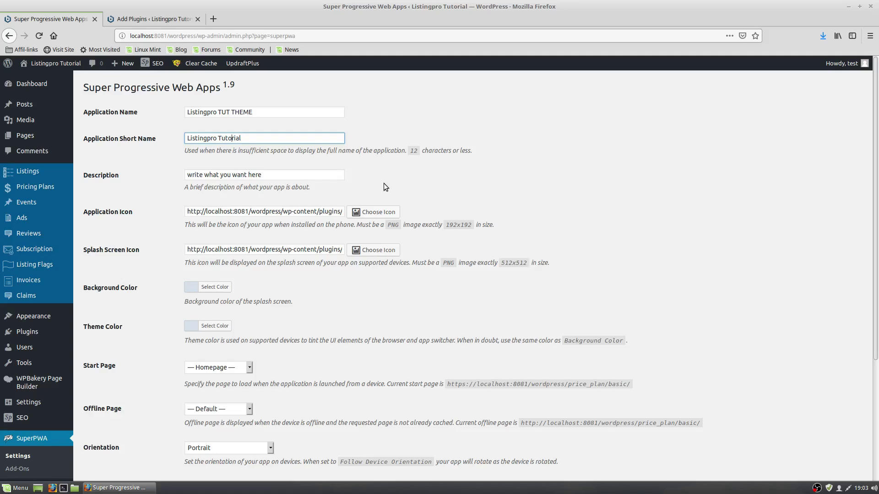
# Set the Background Color to yellow and the Theme Color to green #81d742
pyautogui.click(211, 287)
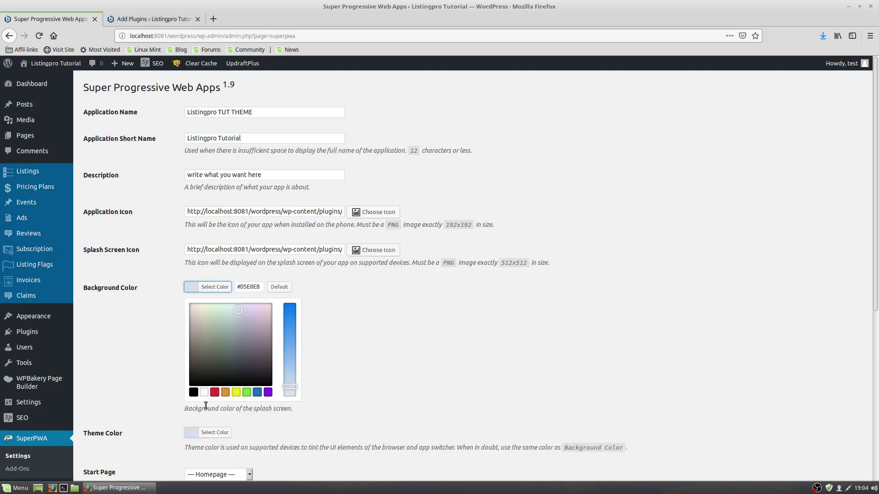
pyautogui.click(214, 393)
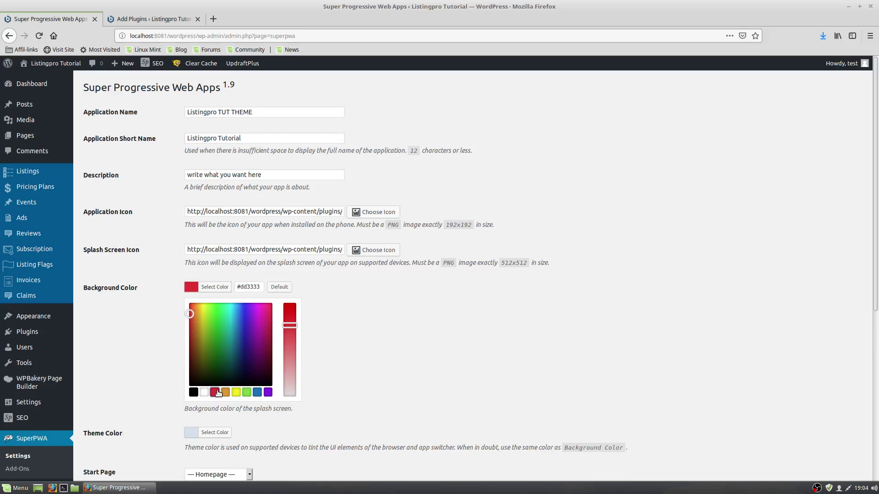
pyautogui.click(236, 393)
pyautogui.click(215, 432)
pyautogui.click(246, 431)
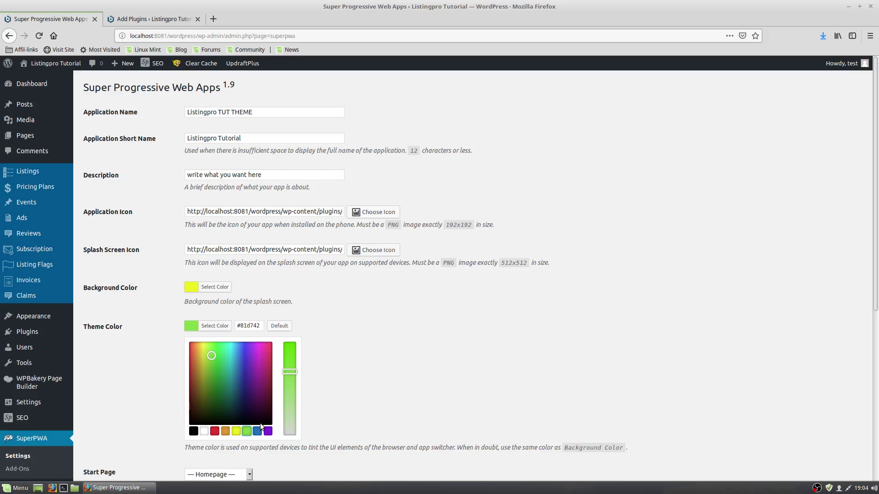
pyautogui.click(368, 357)
pyautogui.scroll(-2, 368, 357)
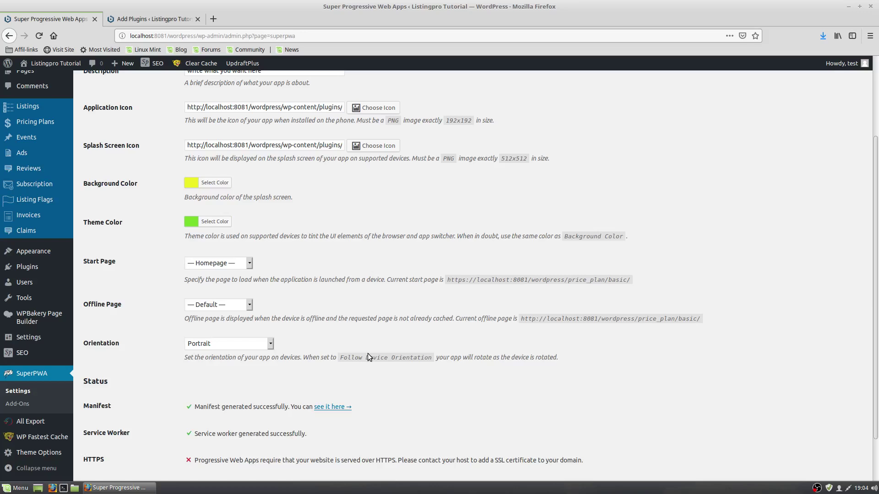
# Choose 'Home page' in the Start Page dropdown, leaving Orientation as Portrait
pyautogui.press('Tab')
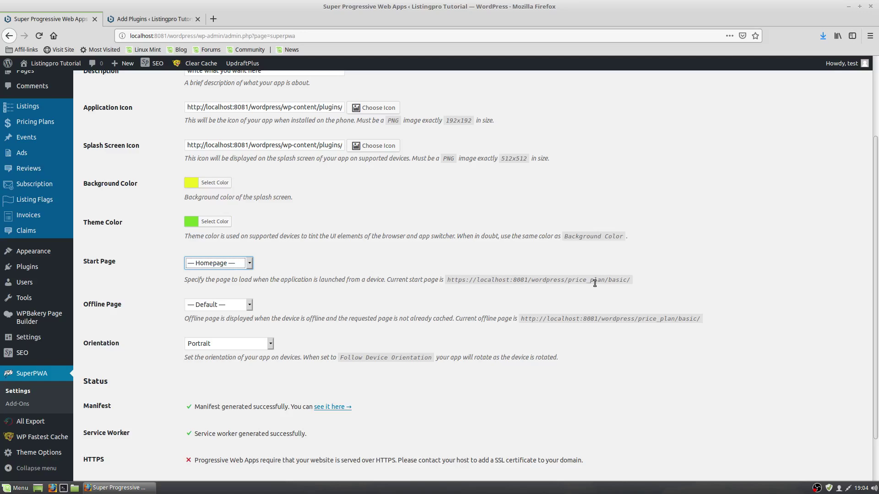
pyautogui.click(217, 263)
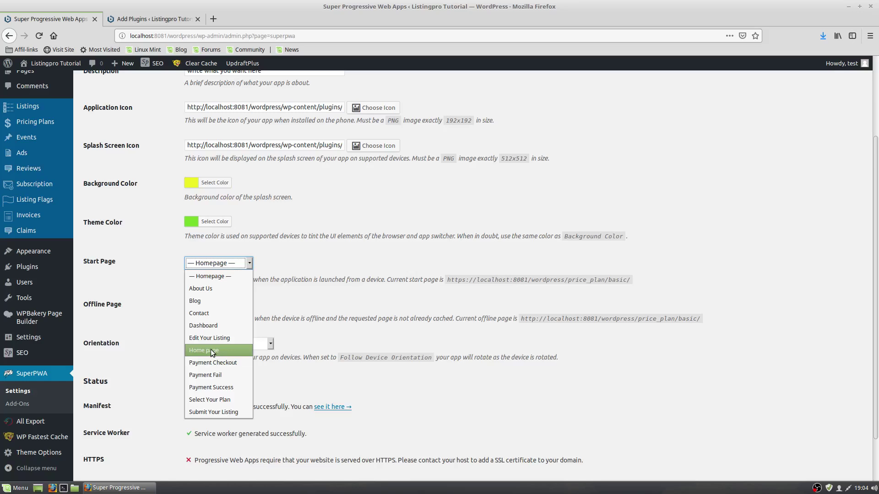
pyautogui.click(212, 351)
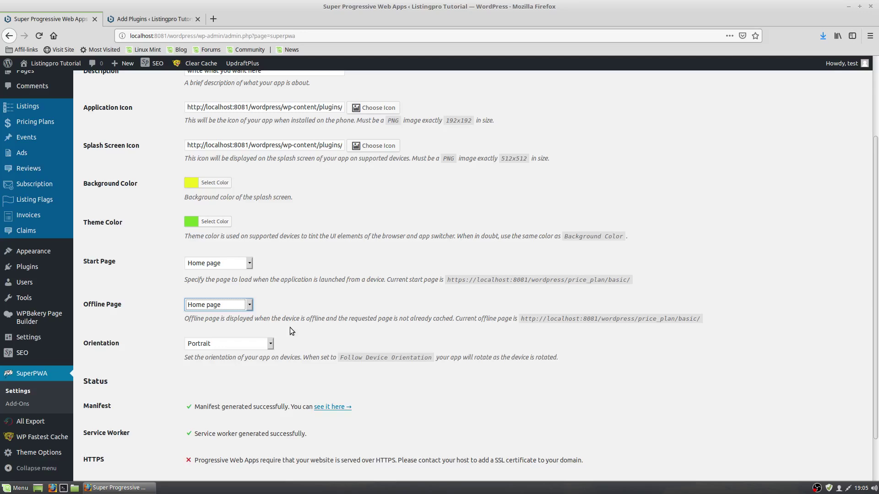
# Save the SuperPWA settings until the 'Settings saved.' notice appears
pyautogui.scroll(-2, 304, 367)
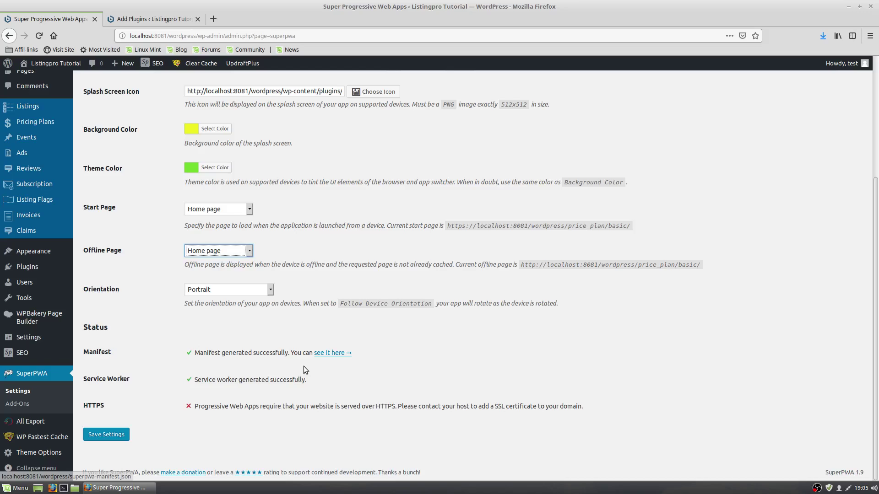
pyautogui.click(107, 435)
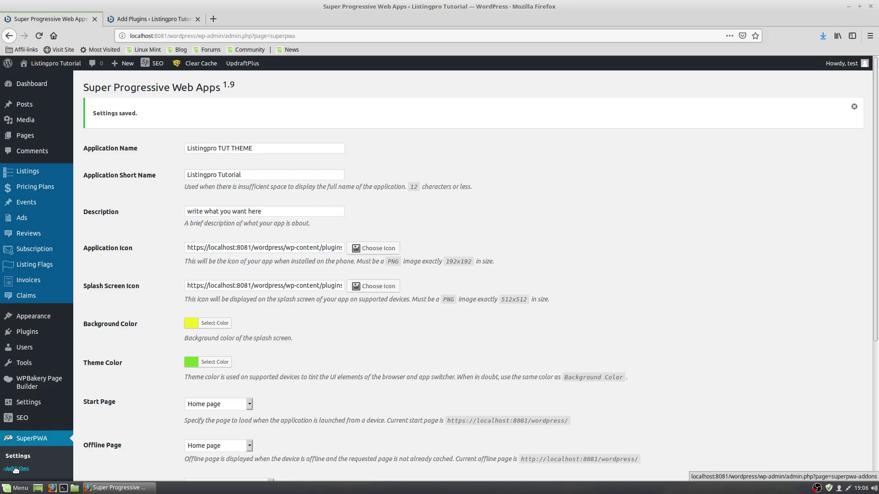
# On the SuperPWA Add-Ons page, activate the Apple Touch Icons add-on alongside UTM Tracking
pyautogui.click(15, 469)
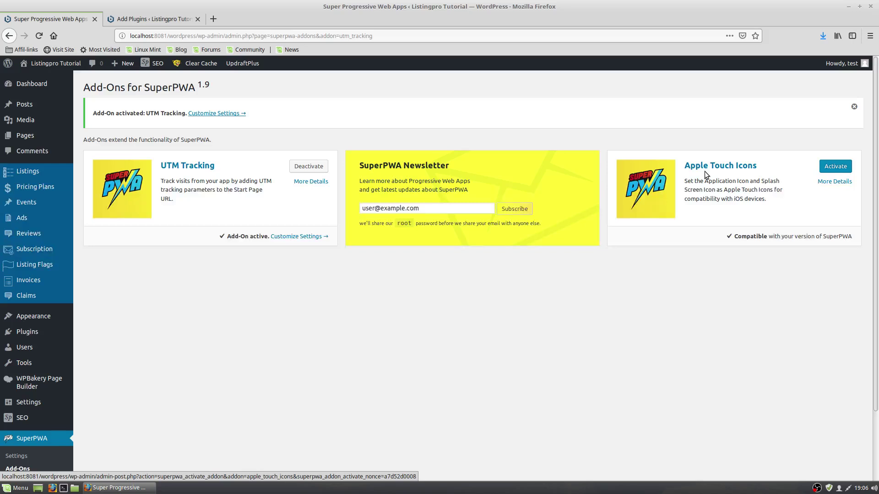
pyautogui.click(834, 166)
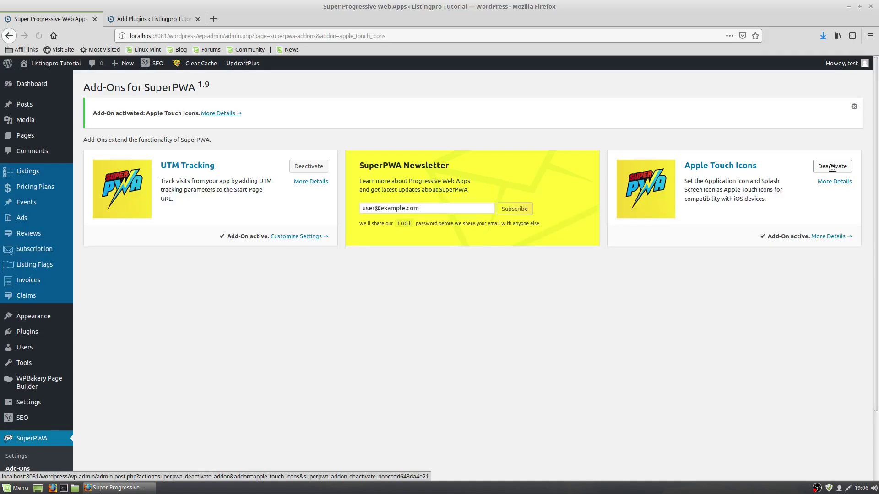